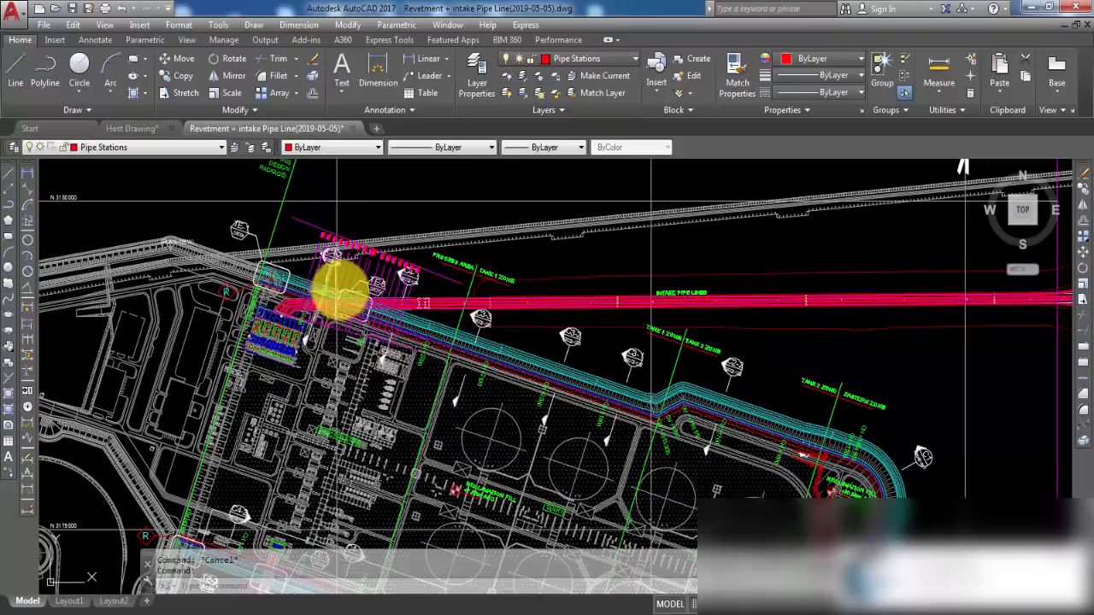
# Switch to Host Drawing, list its external references and view the details of Host Drawing and XREF Drawing
pyautogui.click(135, 128)
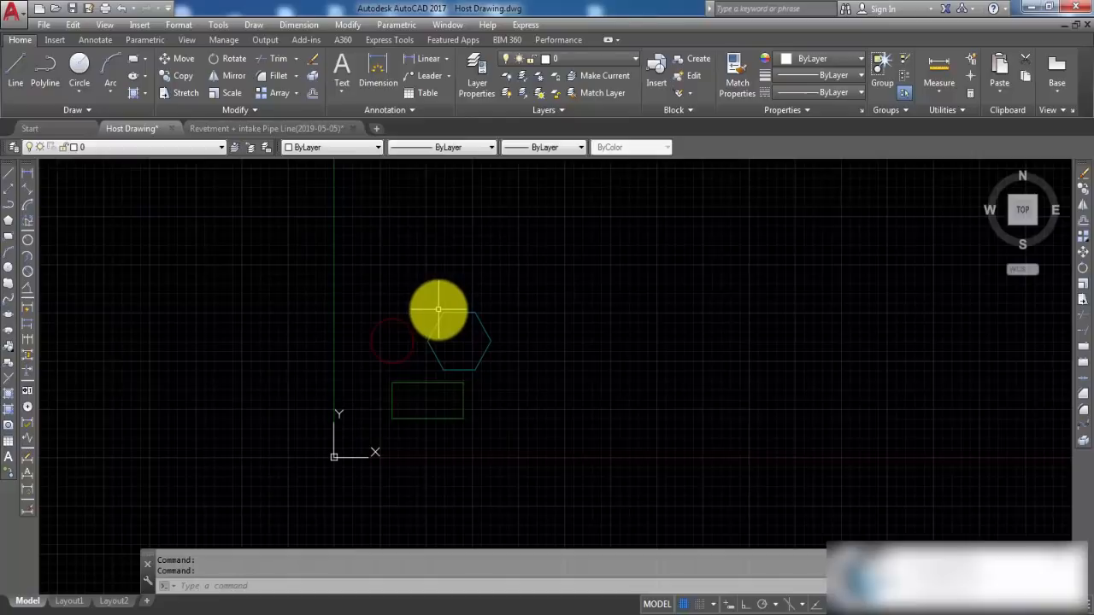
pyautogui.write('xr')
pyautogui.press('Return')
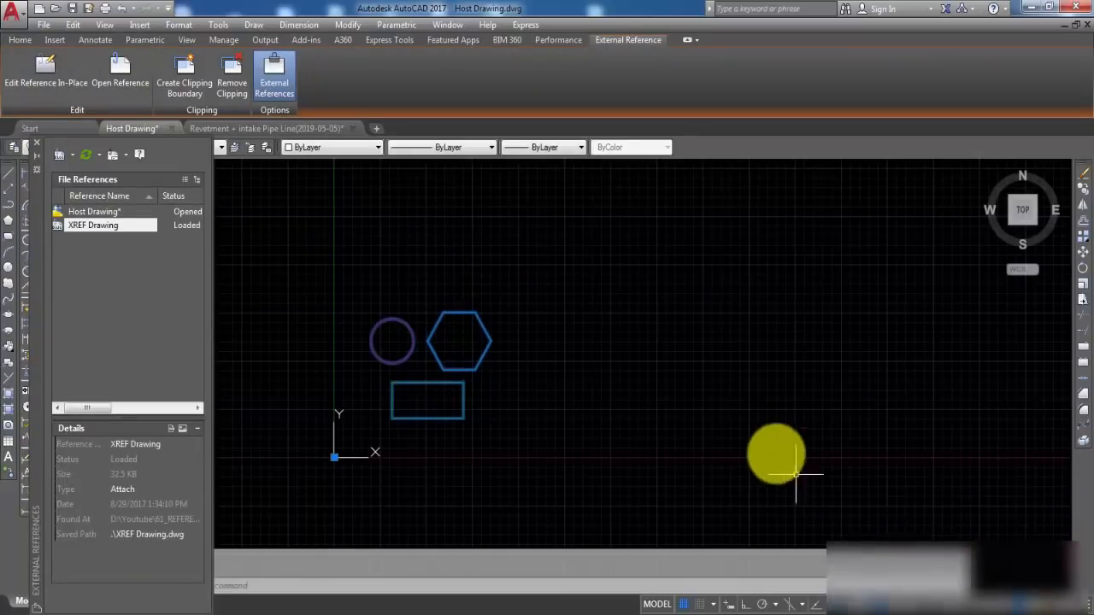
pyautogui.click(93, 212)
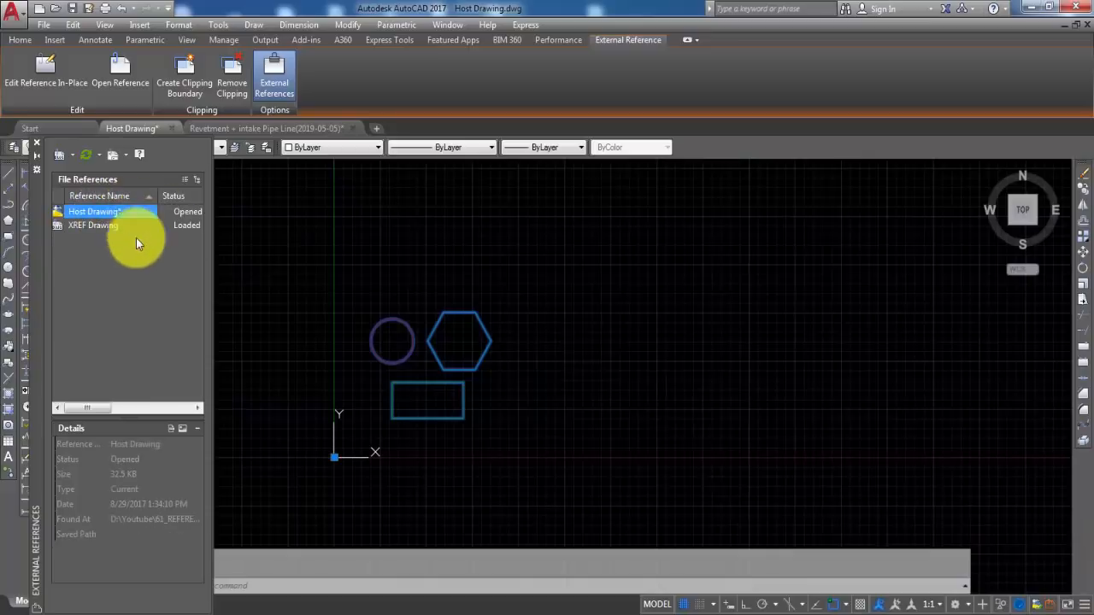
pyautogui.click(95, 225)
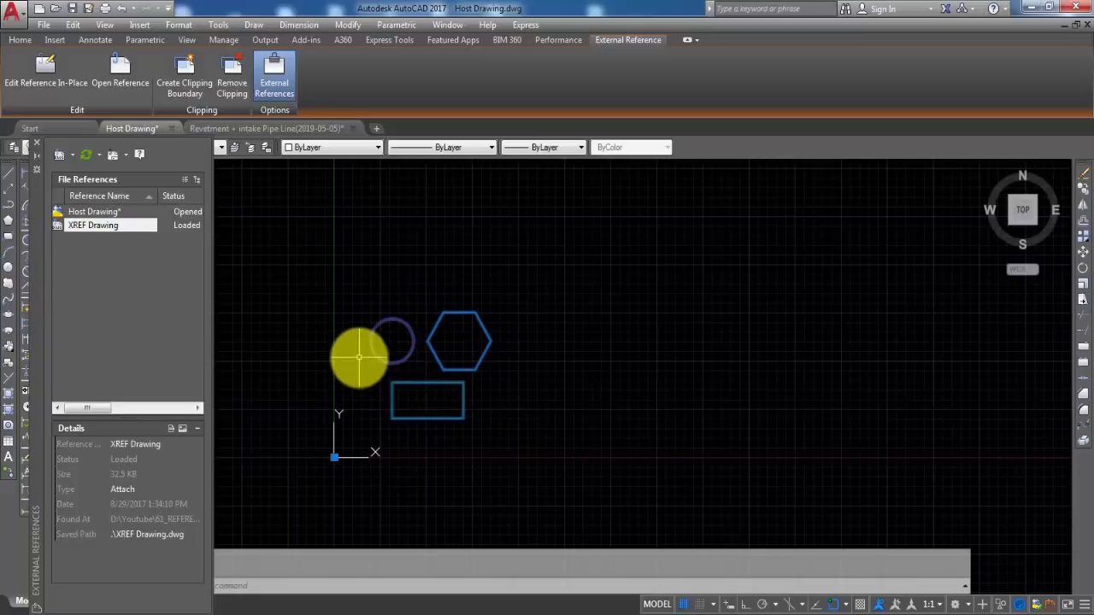
pyautogui.press('Escape')
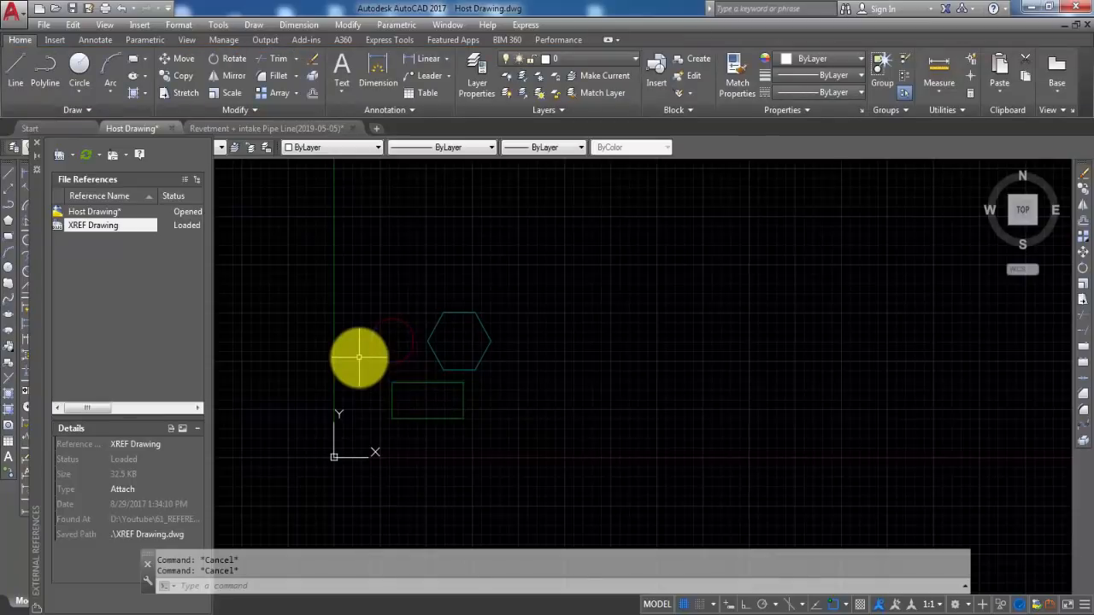
# Open the source file of the attached XREF Drawing from the host, close it, and return to Host Drawing
pyautogui.click(408, 325)
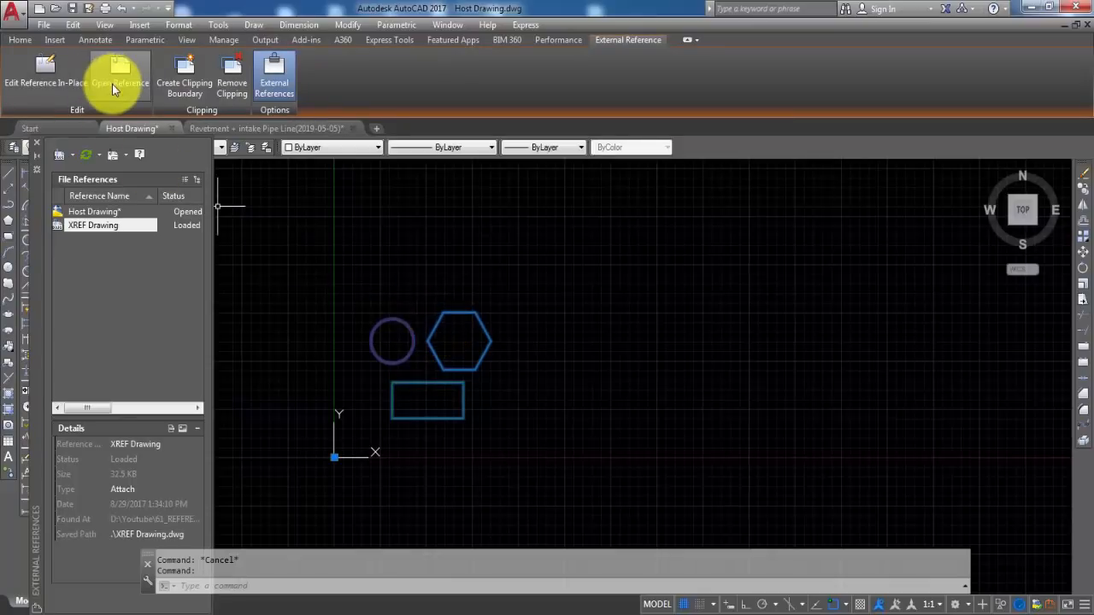
pyautogui.click(112, 84)
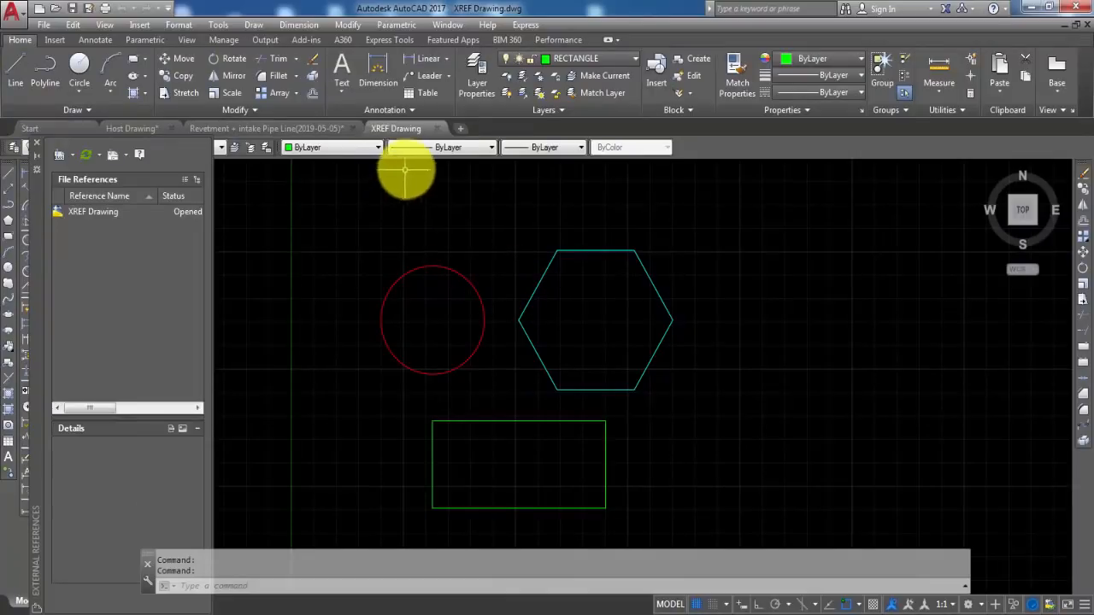
pyautogui.click(436, 129)
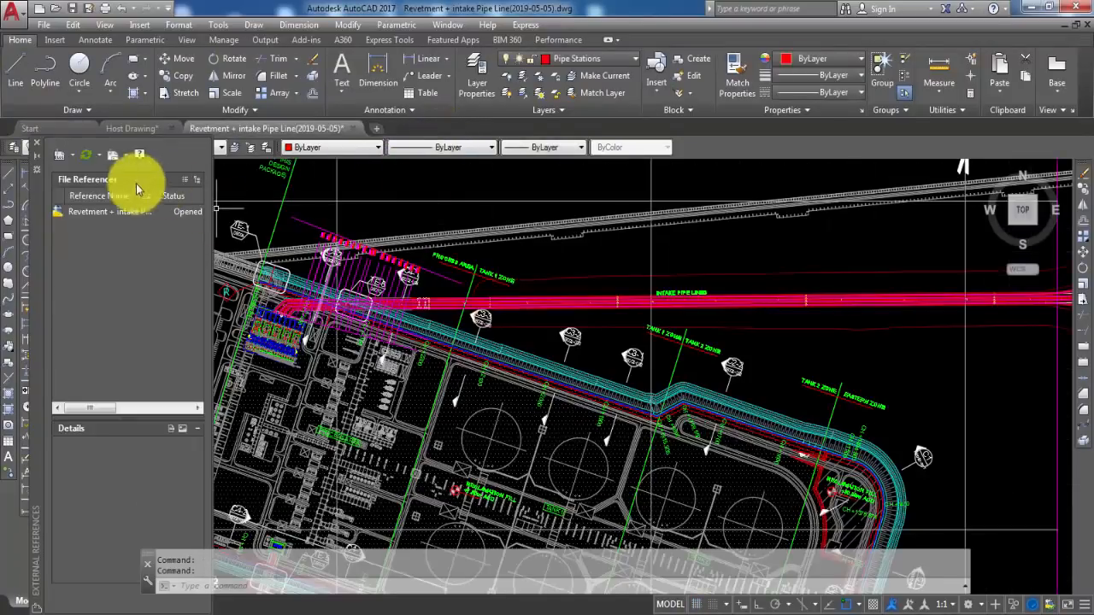
pyautogui.click(124, 130)
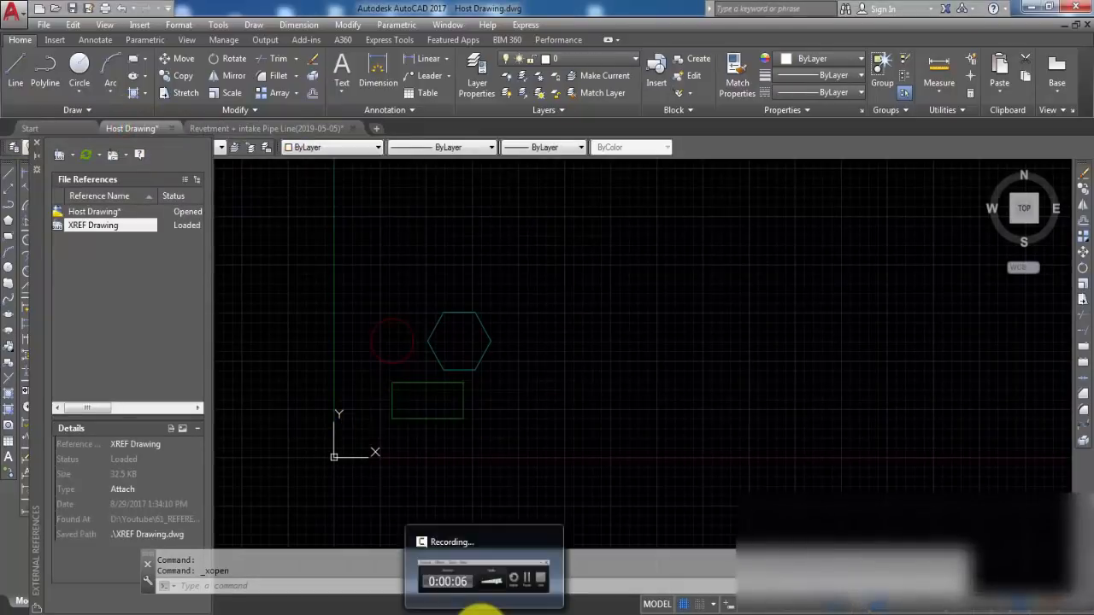
pyautogui.click(480, 610)
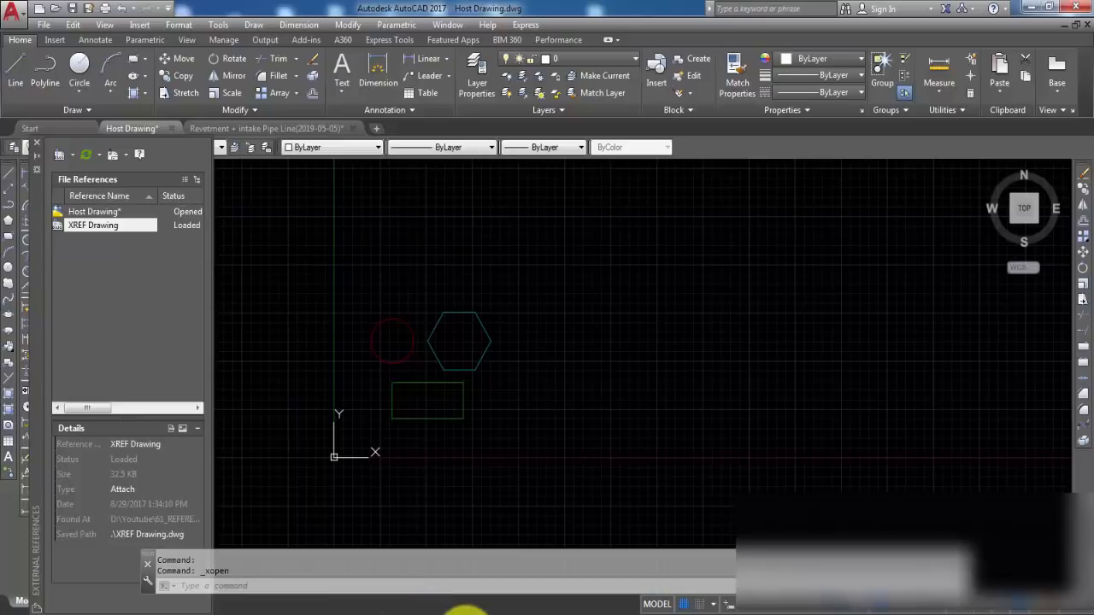
pyautogui.click(482, 612)
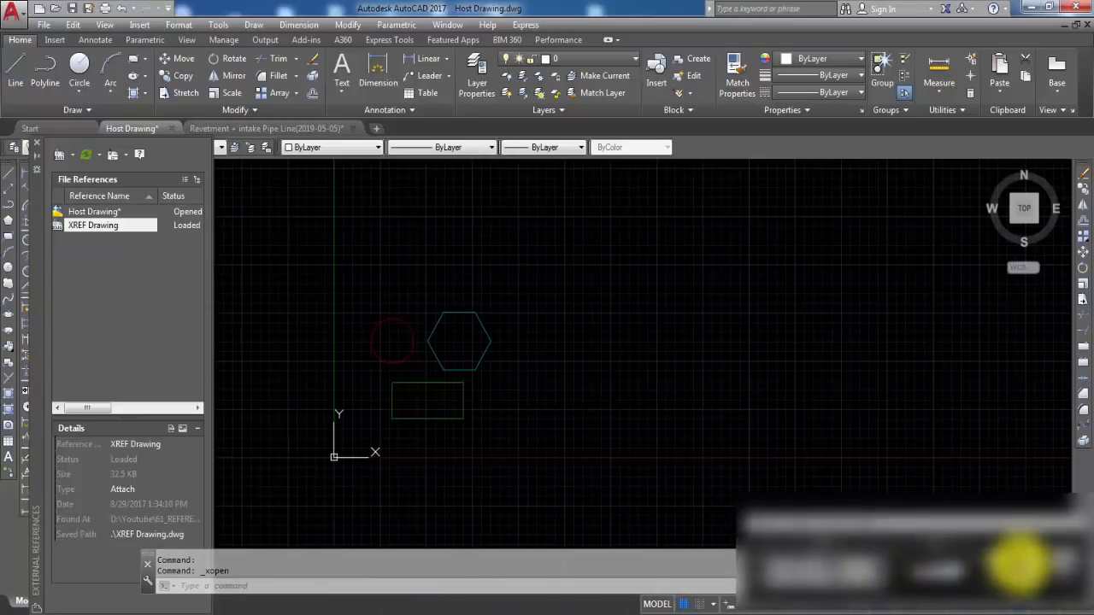
pyautogui.click(237, 290)
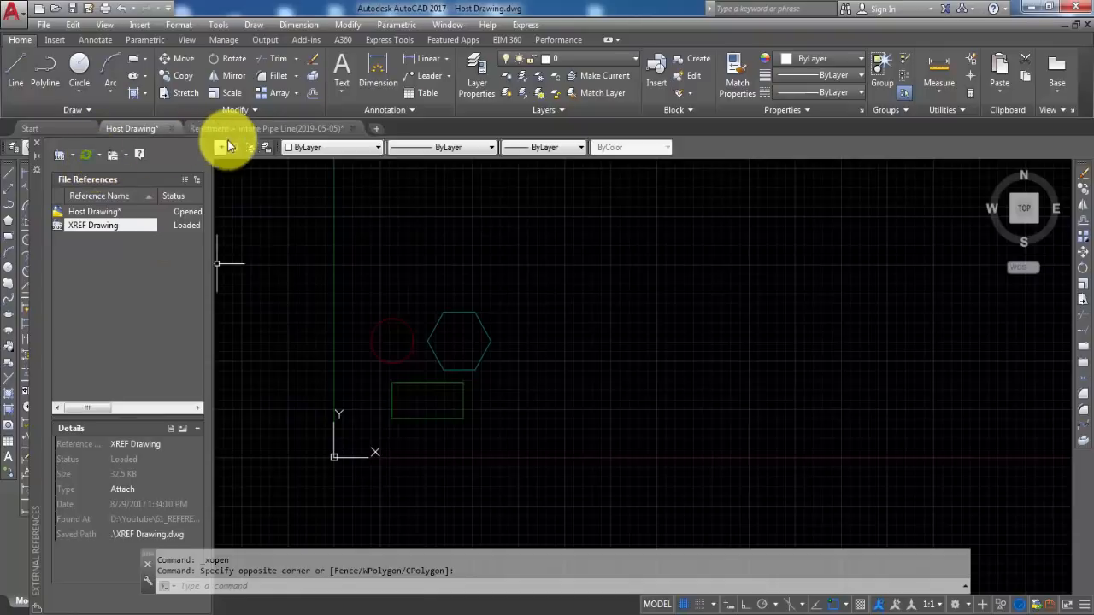
# Copy the nested circle out of the XREF Drawing with NCOPY, from its centre to the empty area above and right of the hexagon
pyautogui.click(249, 112)
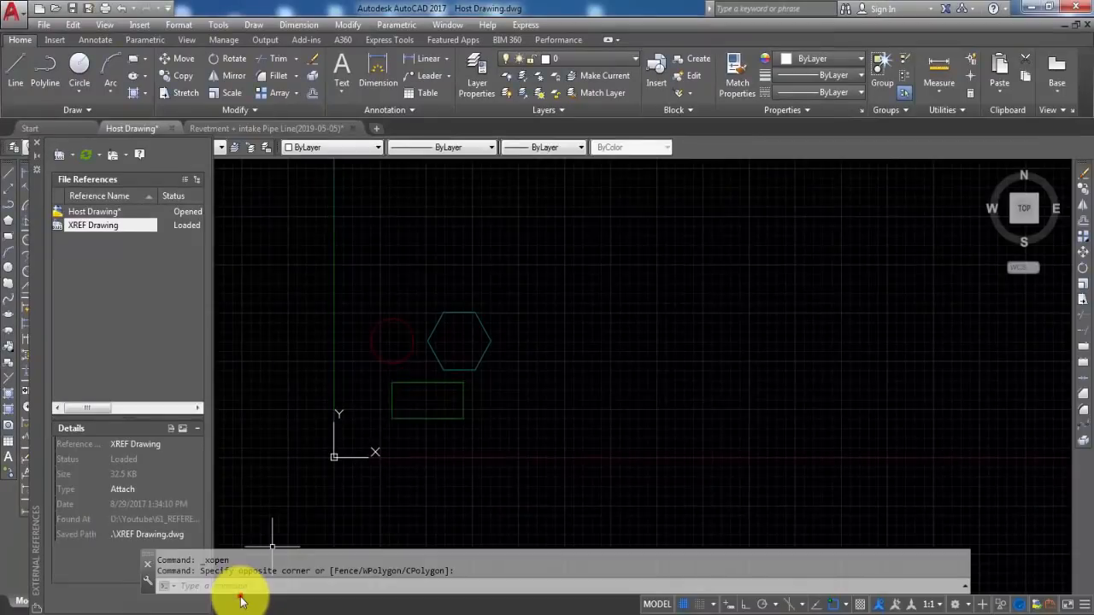
pyautogui.click(240, 586)
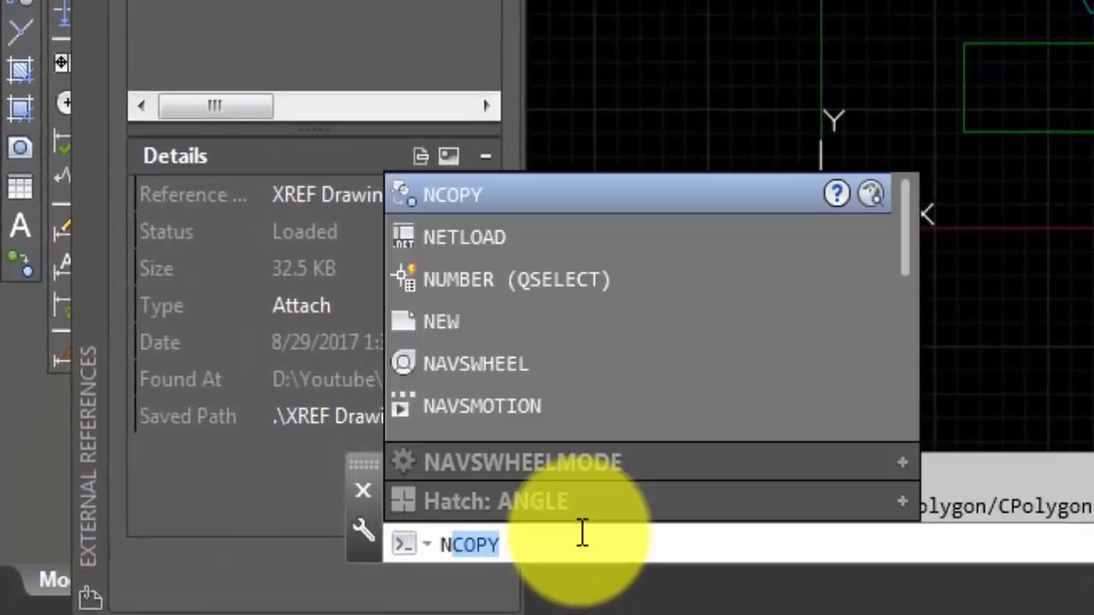
pyautogui.write('c')
pyautogui.press('Return')
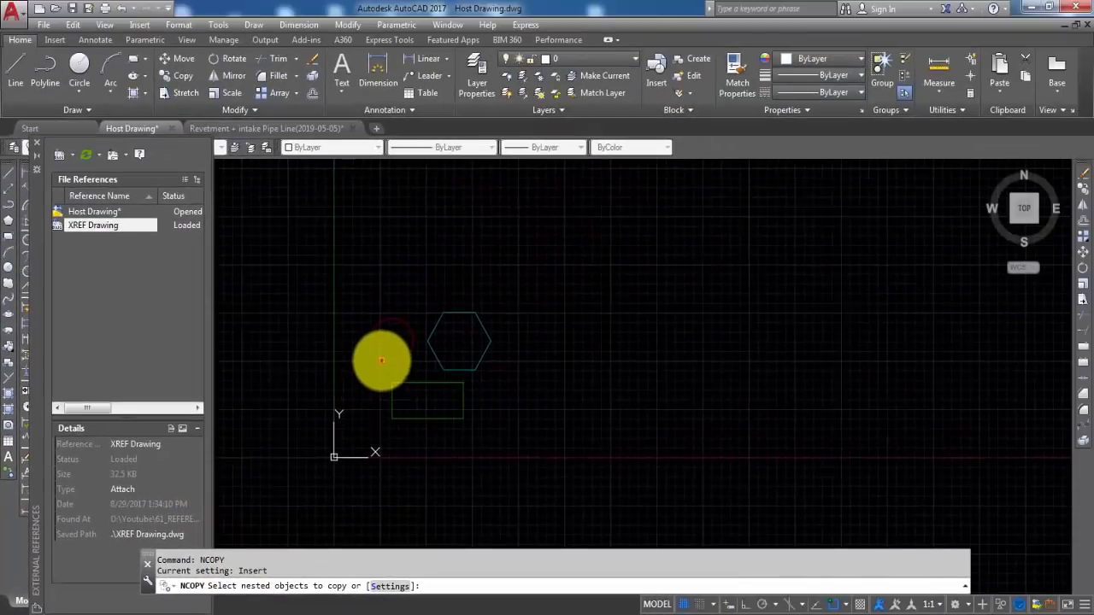
pyautogui.click(381, 355)
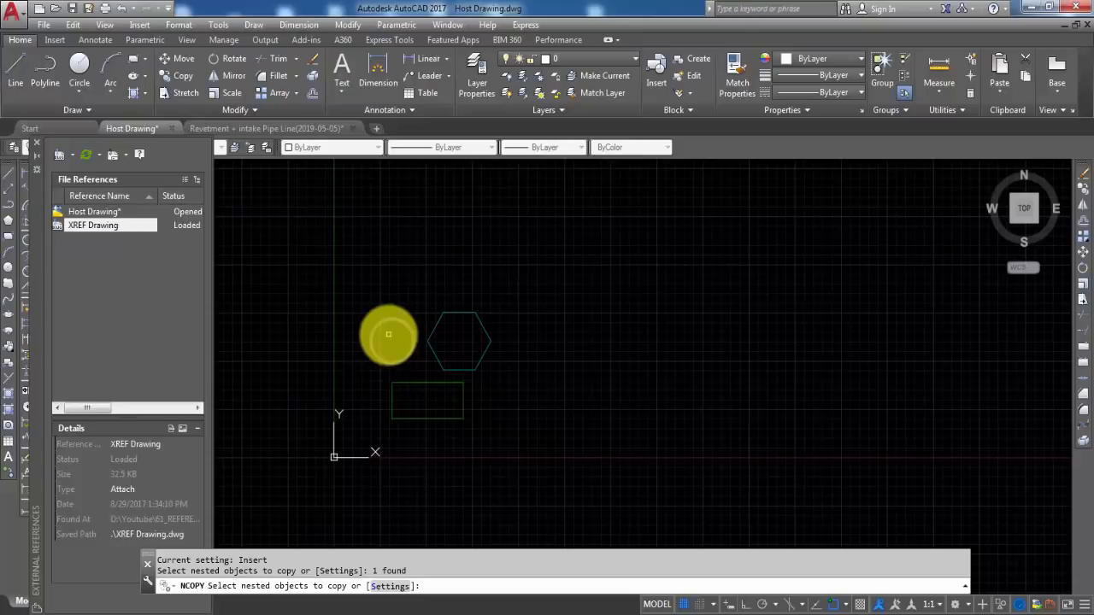
pyautogui.press('Return')
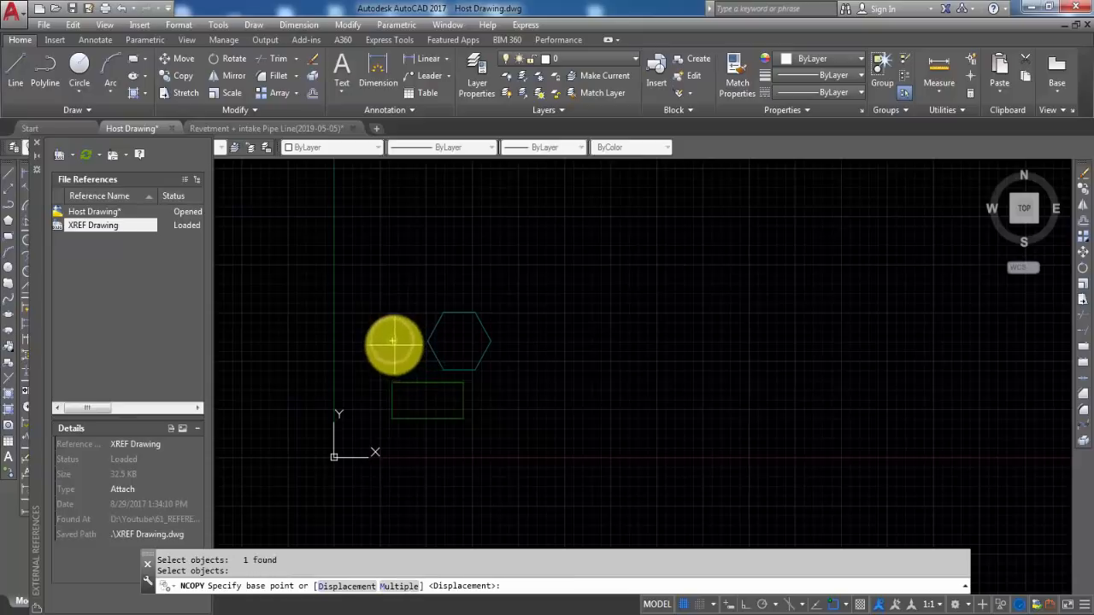
pyautogui.click(393, 342)
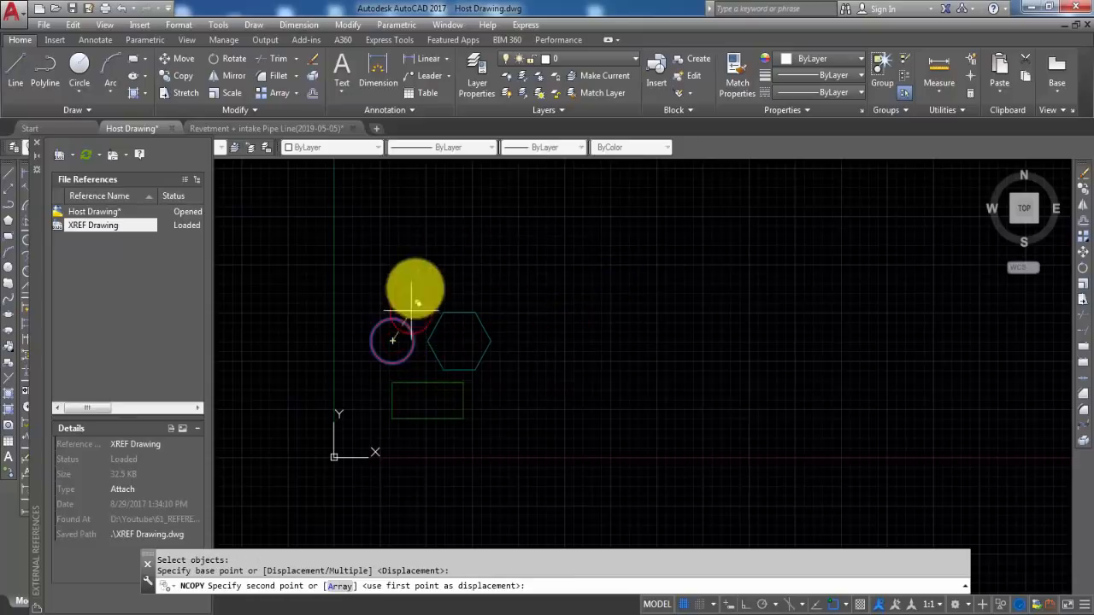
pyautogui.click(621, 292)
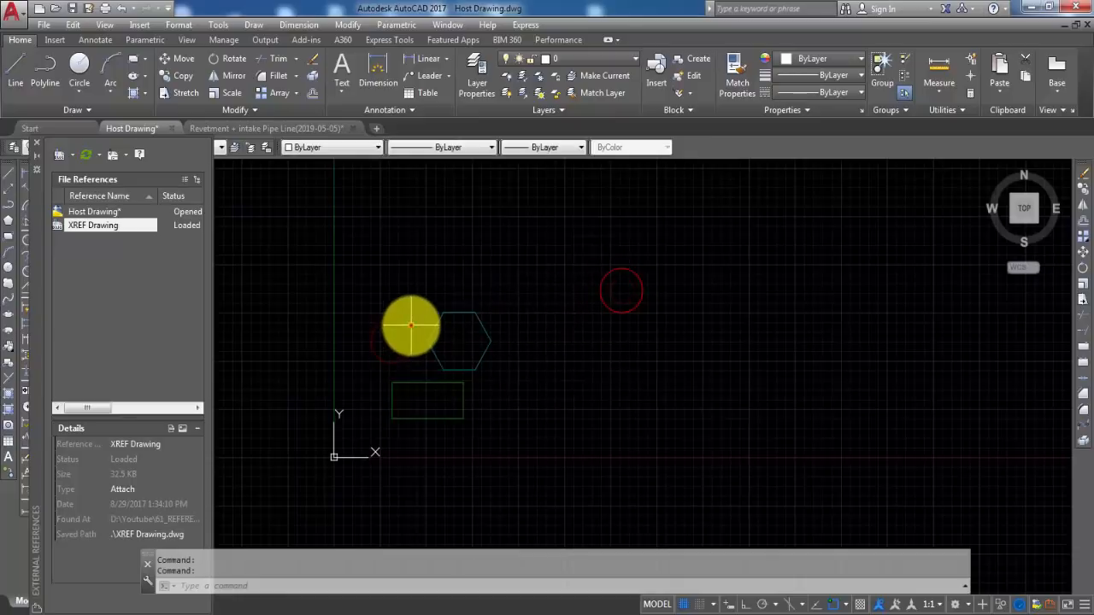
pyautogui.click(444, 336)
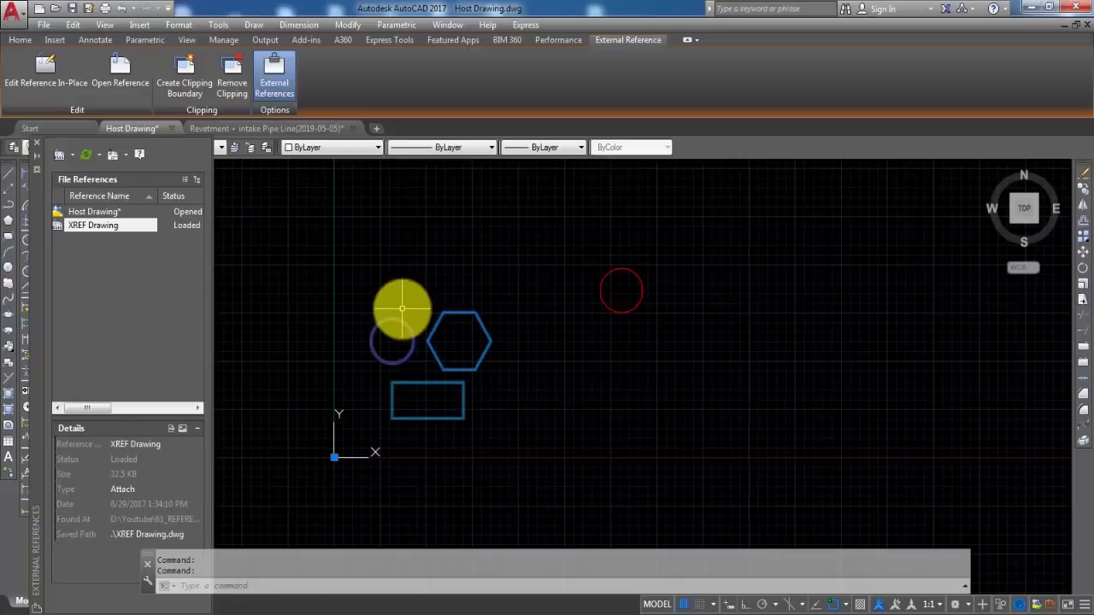
pyautogui.press('Escape')
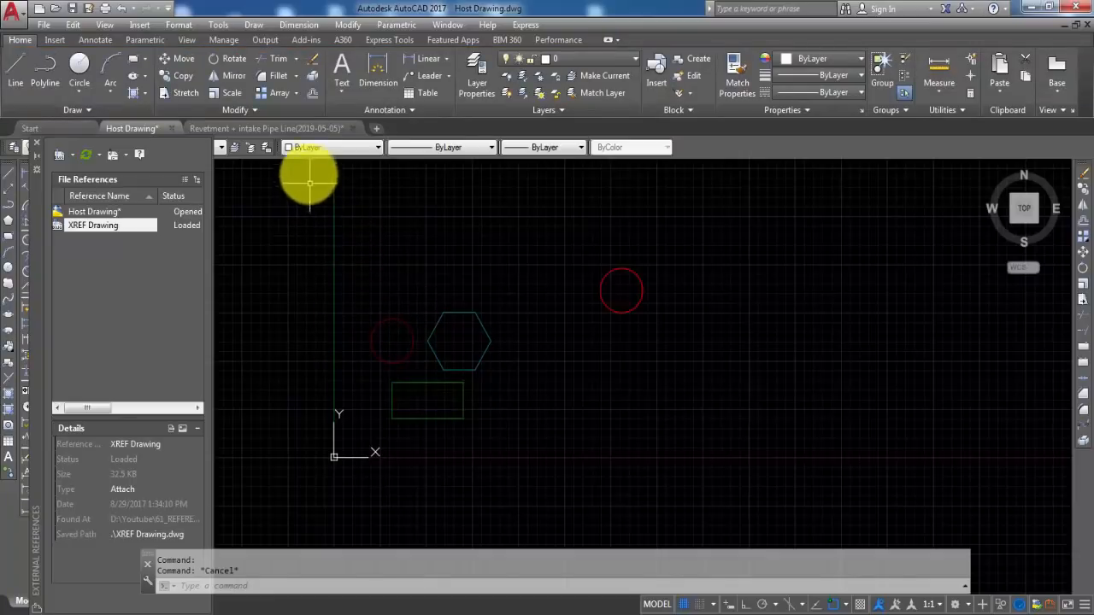
# Switch to the Revetment + intake Pipe Line(2019-05-05) drawing and examine the reclamation fill hatch and the revetment block near CH +2000
pyautogui.click(304, 129)
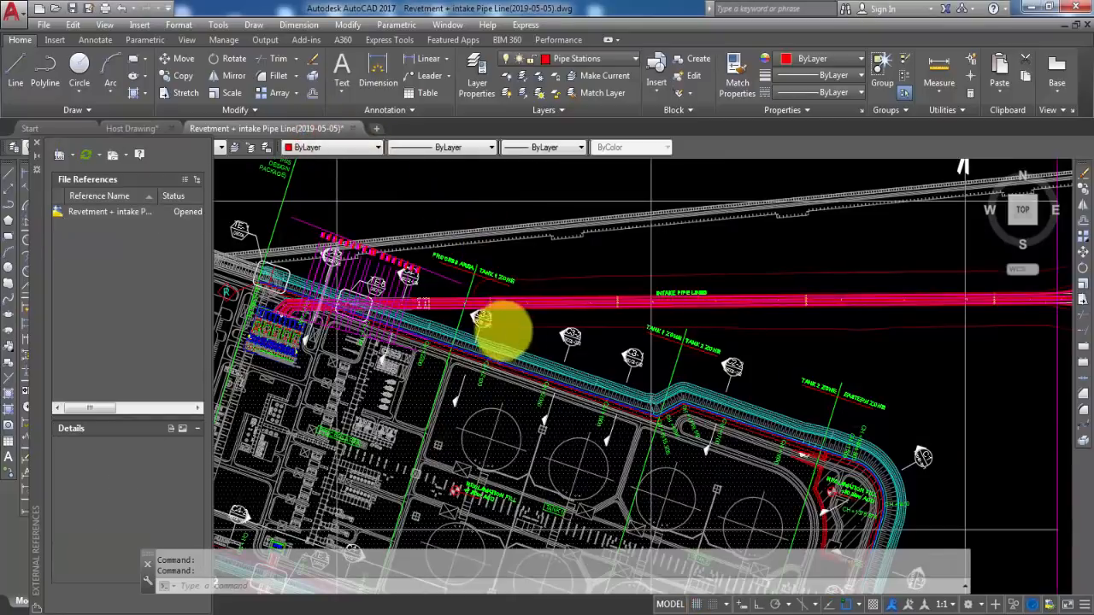
pyautogui.scroll(-5, 513, 333)
pyautogui.scroll(7, 520, 354)
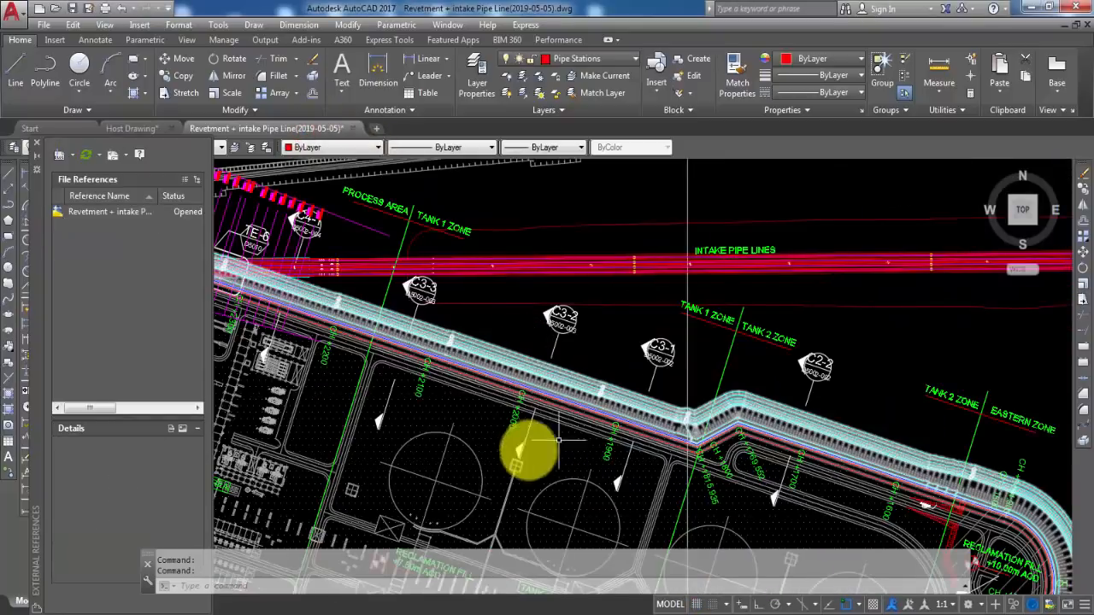
pyautogui.click(479, 415)
pyautogui.scroll(-7, 528, 368)
pyautogui.scroll(3, 518, 384)
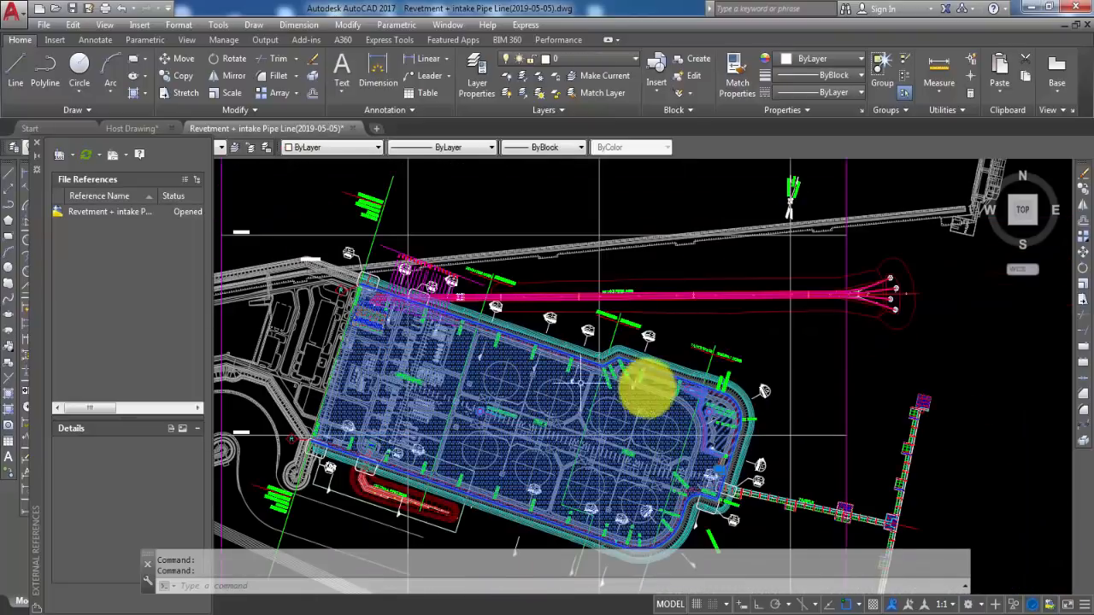
pyautogui.scroll(5, 519, 381)
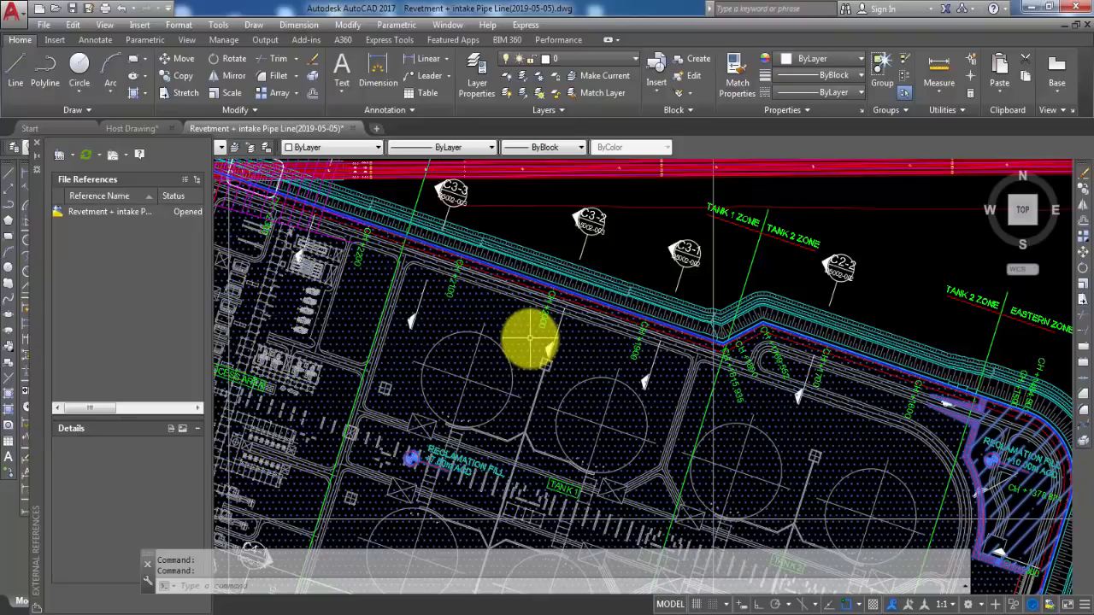
pyautogui.press('Escape')
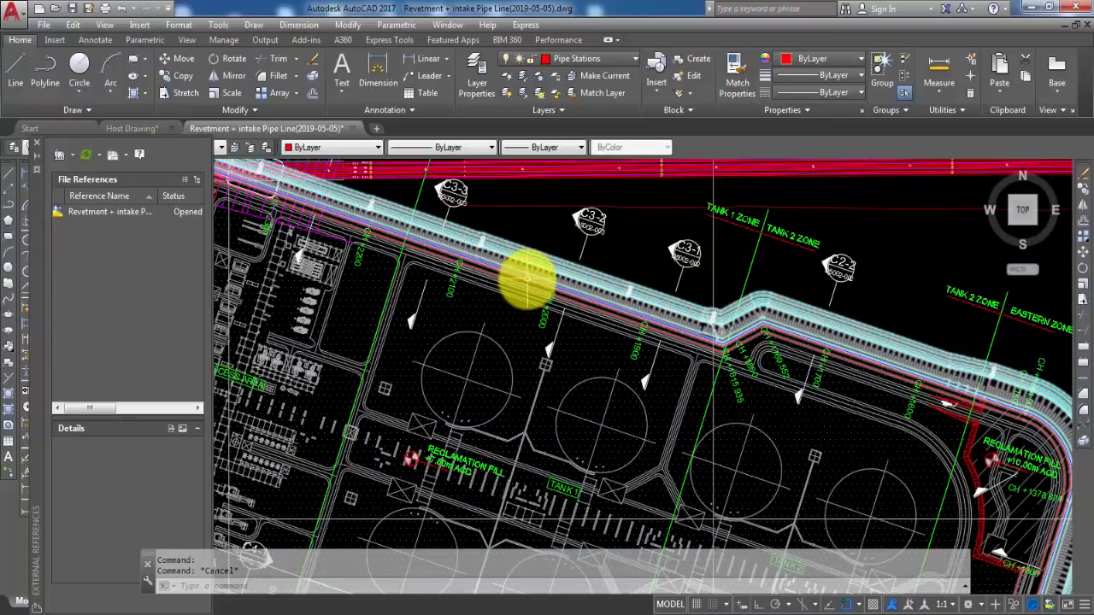
pyautogui.scroll(5, 528, 279)
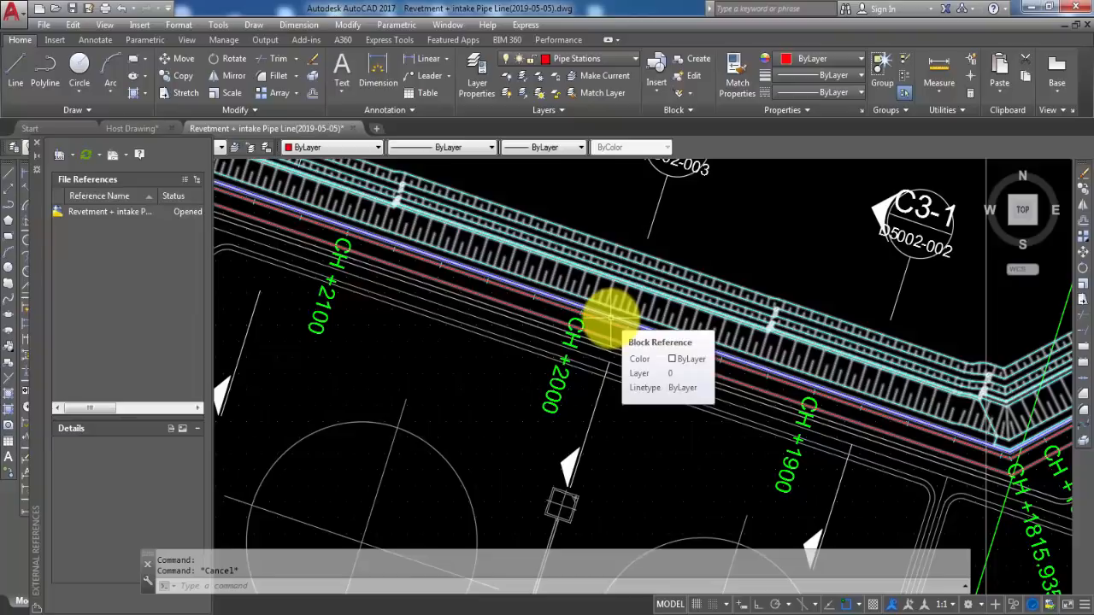
# Copy the nested red line with station ticks near CH +2000 out of the revetment block with NCOPY, placing it in the empty area east of the jetty
pyautogui.click(261, 112)
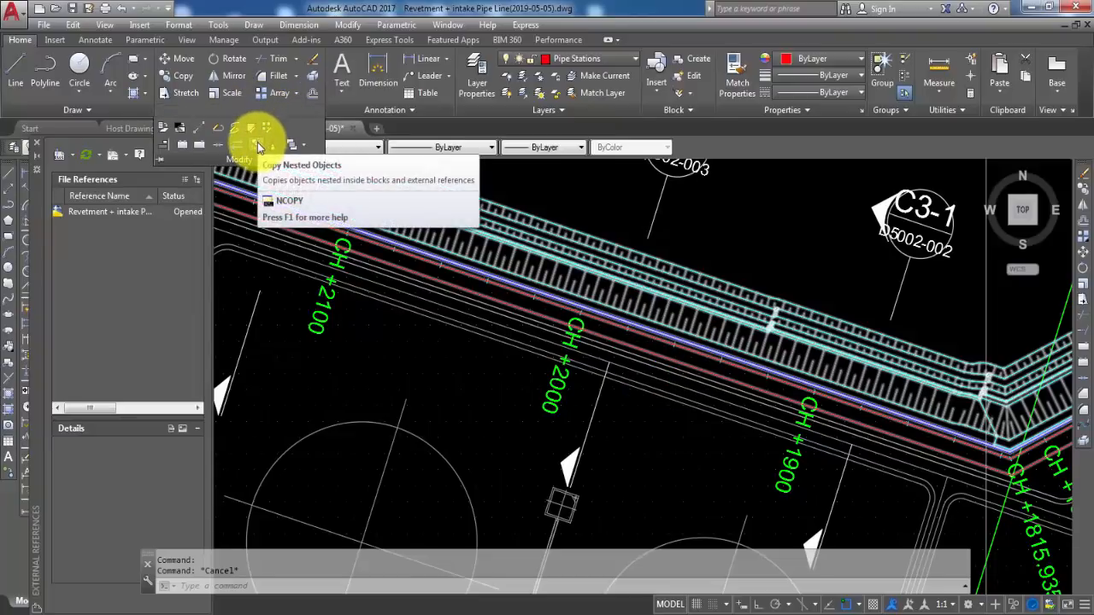
pyautogui.click(259, 147)
pyautogui.scroll(4, 512, 276)
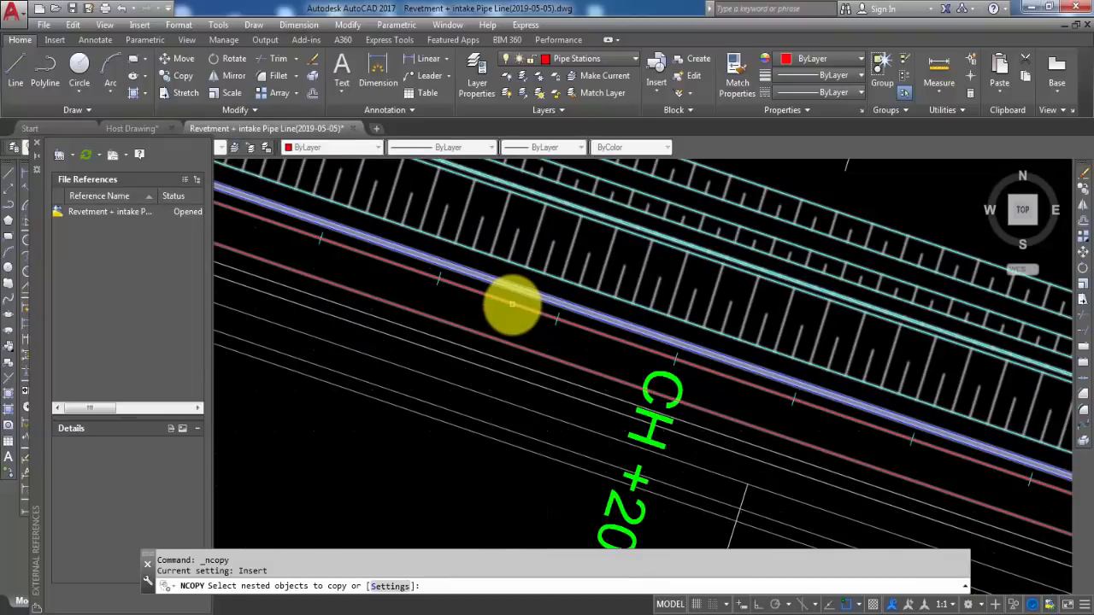
pyautogui.click(512, 304)
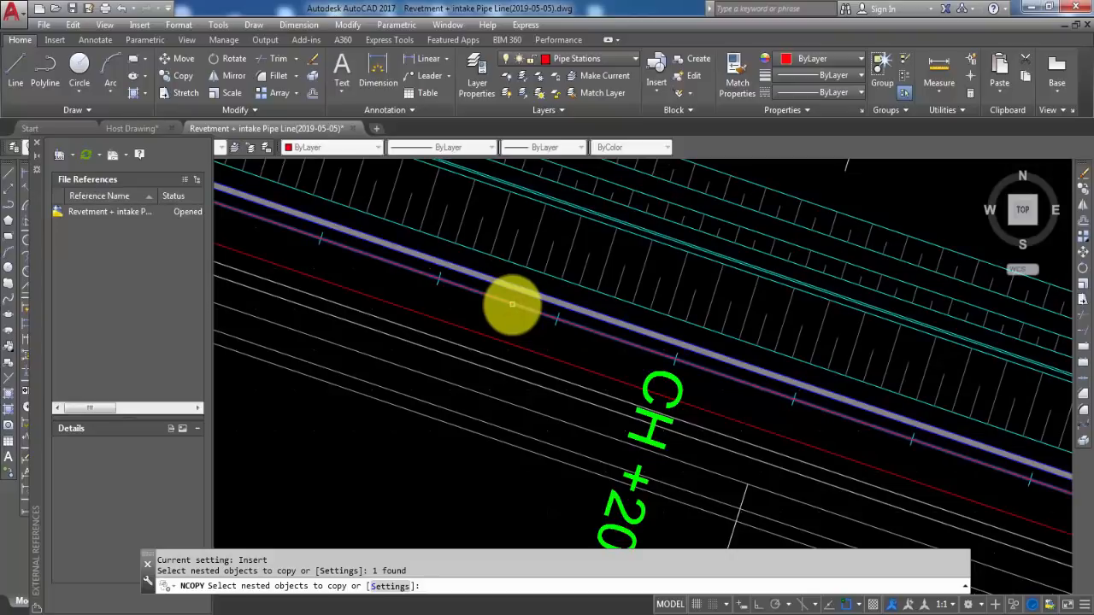
pyautogui.press('Return')
pyautogui.click(509, 305)
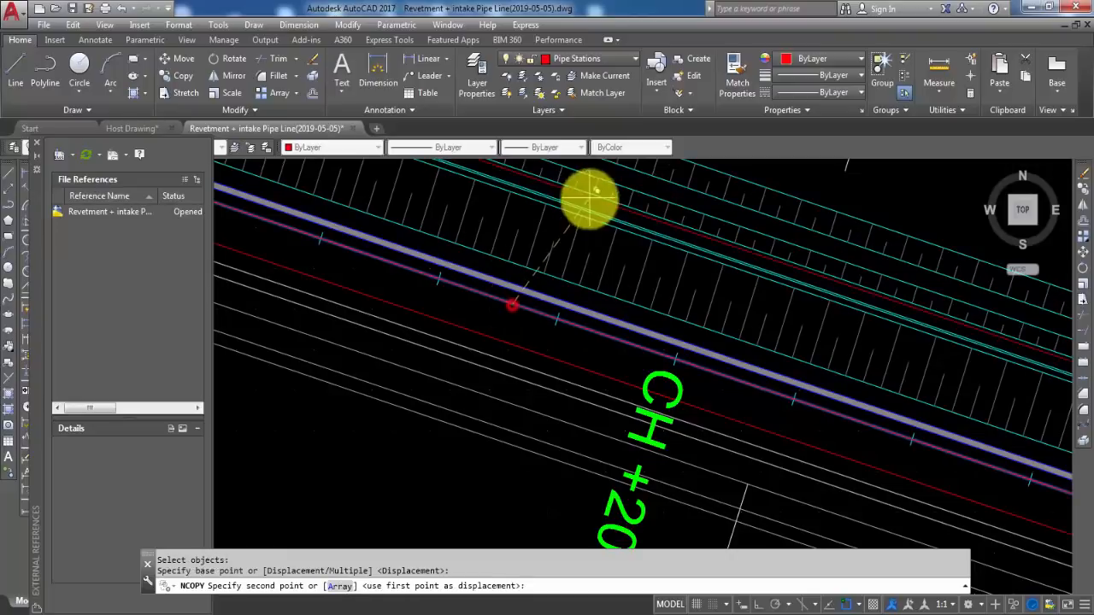
pyautogui.scroll(-5, 539, 317)
pyautogui.scroll(-5, 564, 201)
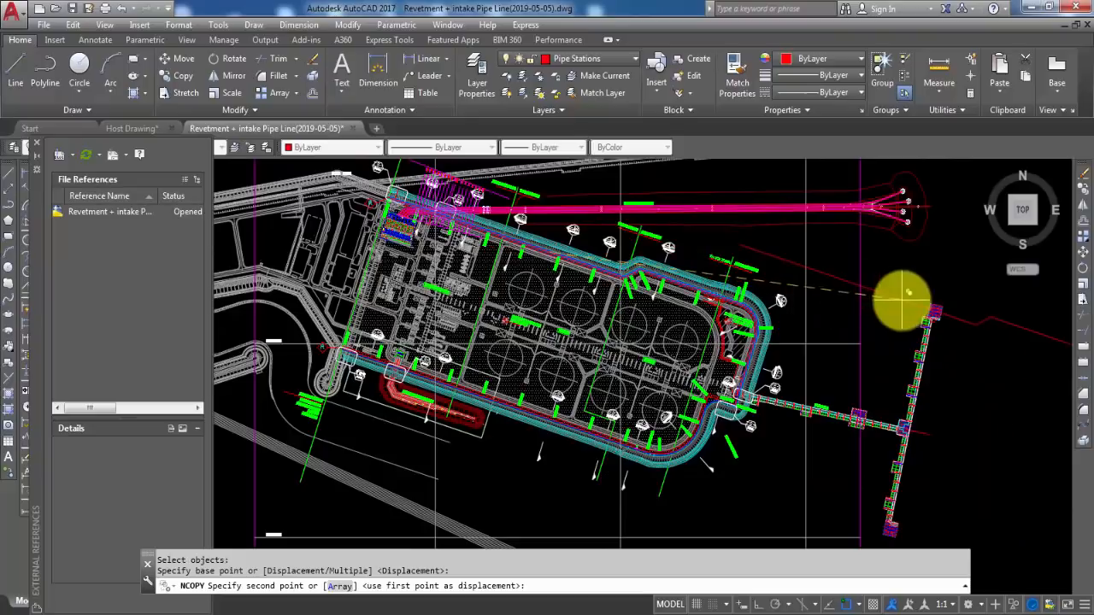
pyautogui.scroll(4, 658, 302)
pyautogui.click(880, 287)
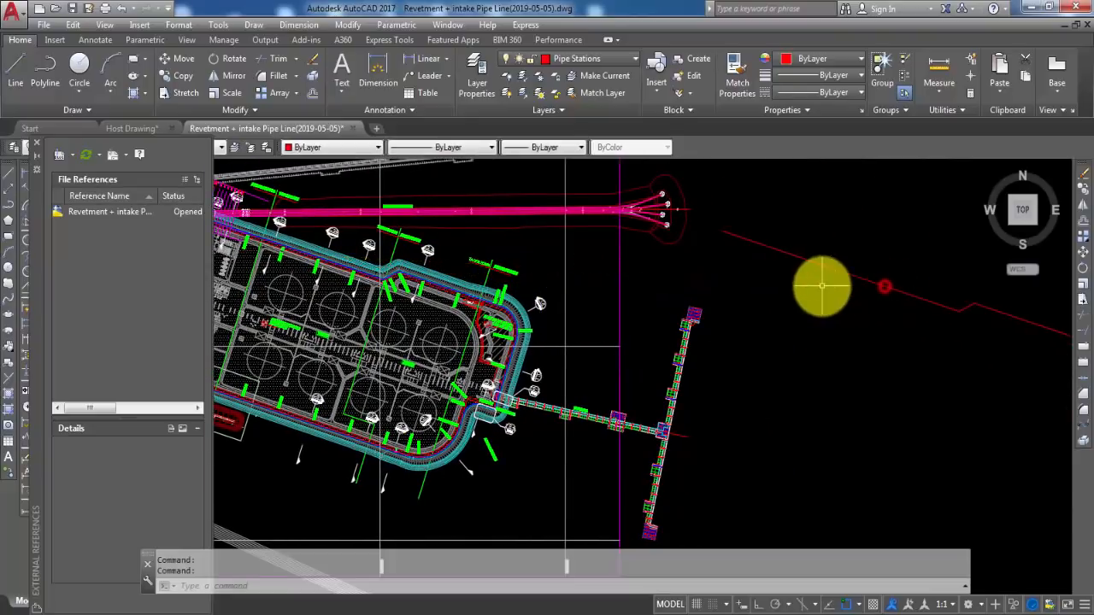